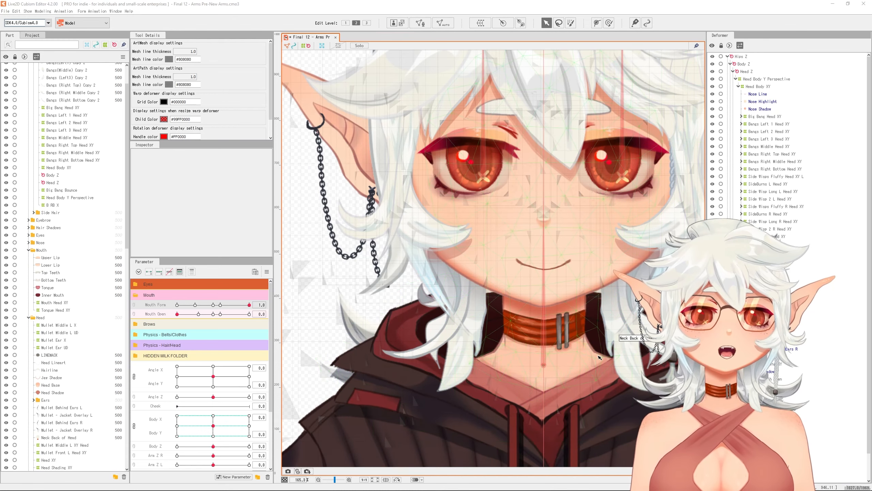
# Raise the centre and side points of the Upper Lip's deform path at Mouth Form 1.0 to arch the lip over the teeth.
pyautogui.scroll(2, 592, 290)
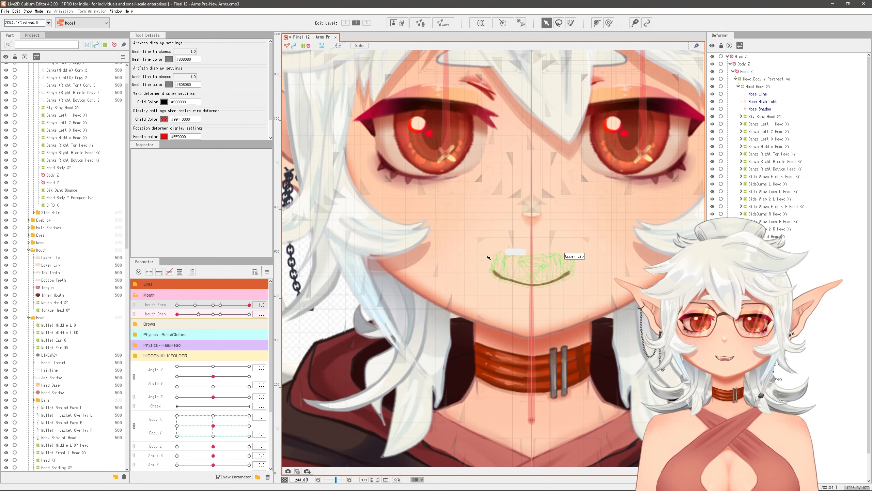
pyautogui.click(547, 273)
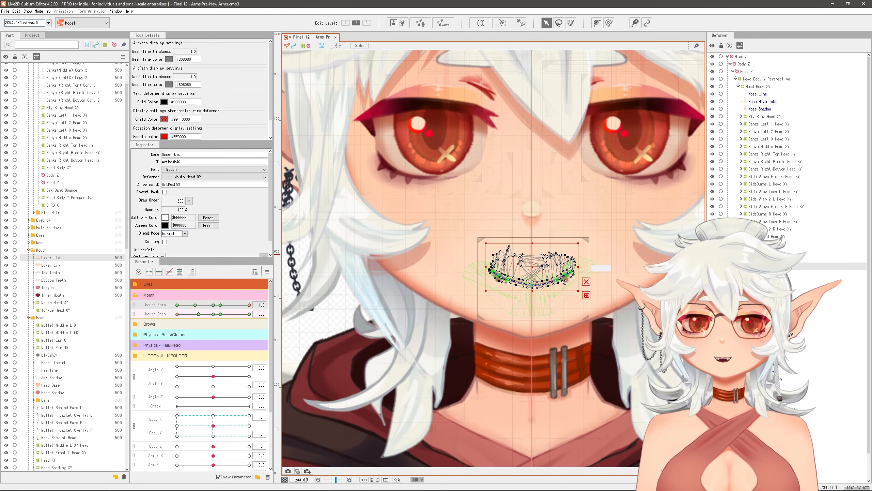
pyautogui.scroll(3, 564, 282)
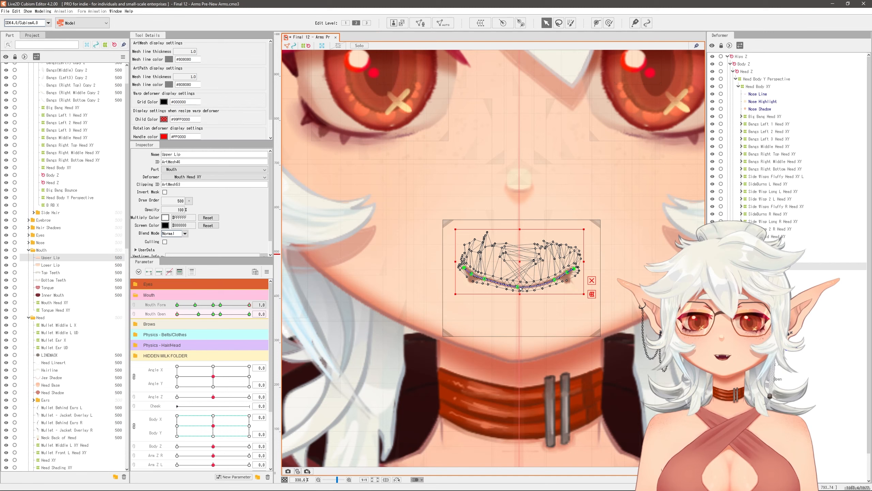
pyautogui.moveTo(520, 290); pyautogui.dragTo(520, 241)
pyautogui.moveTo(485, 279); pyautogui.dragTo(484, 257)
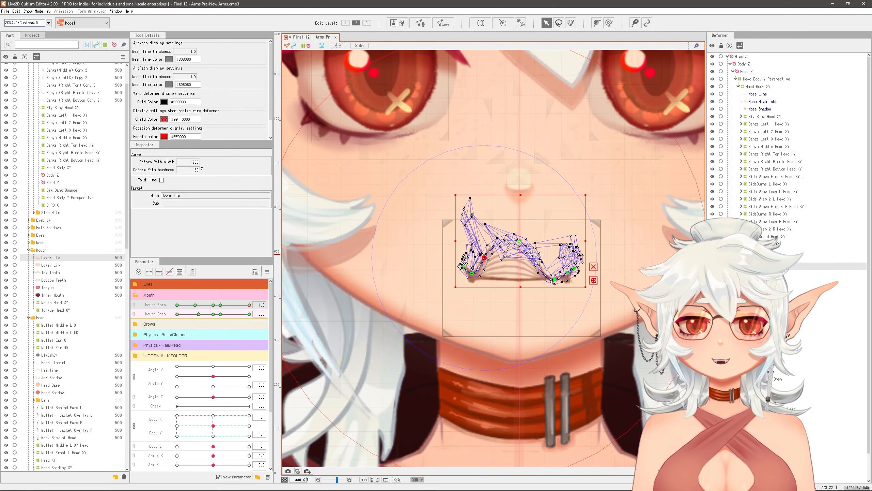
pyautogui.moveTo(554, 281); pyautogui.dragTo(554, 257)
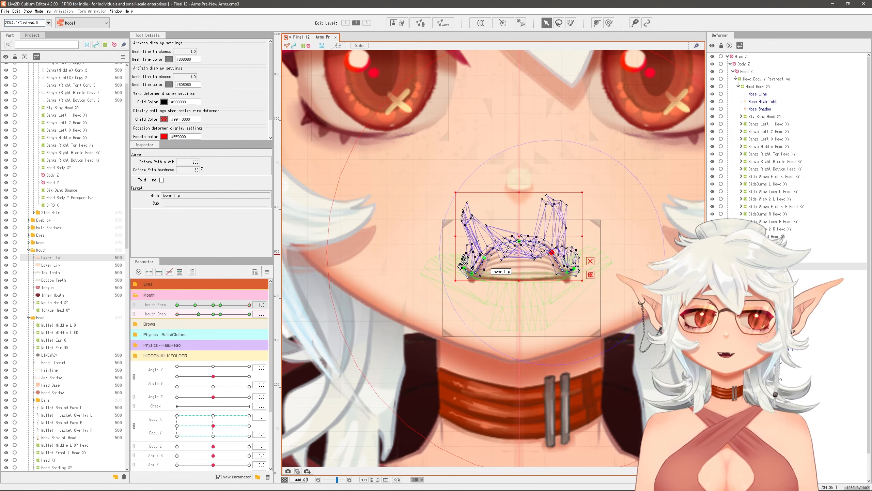
pyautogui.click(596, 223)
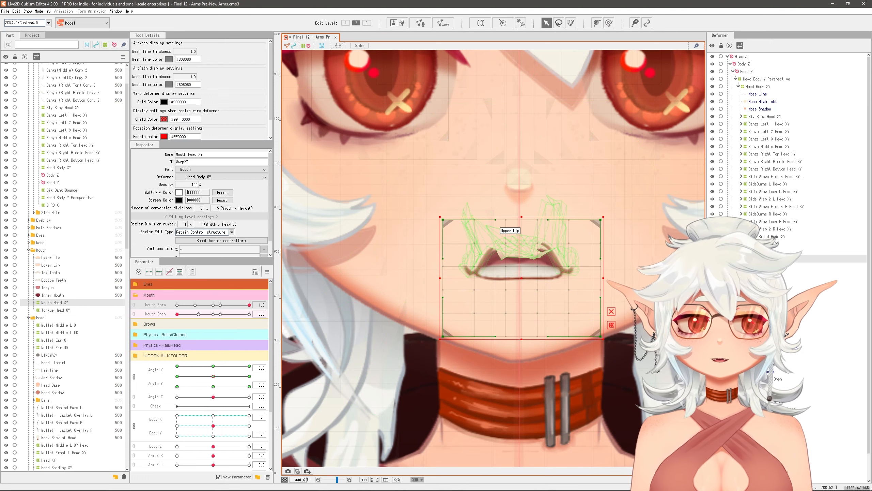
pyautogui.click(481, 262)
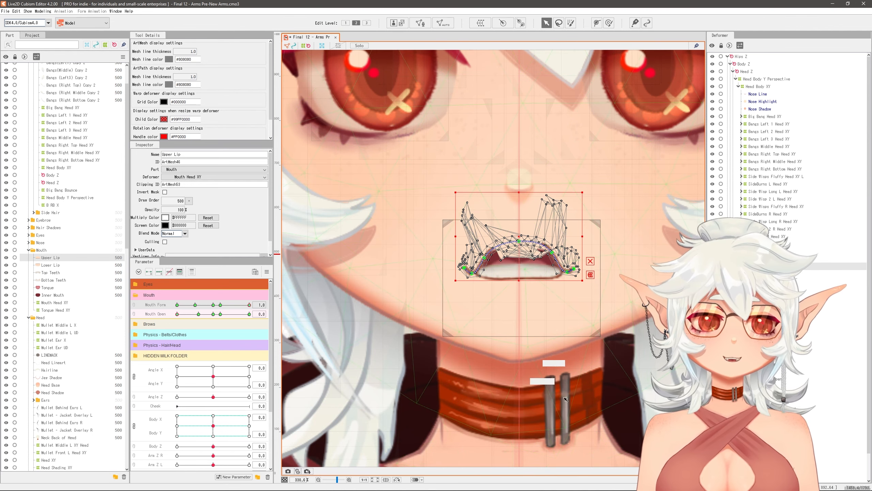
# Try stretching the Upper Lip at Mouth Form 0.2 into a wide two-peaked arch by moving its deform path points up and outward.
pyautogui.scroll(2, 531, 255)
pyautogui.scroll(-2, 543, 279)
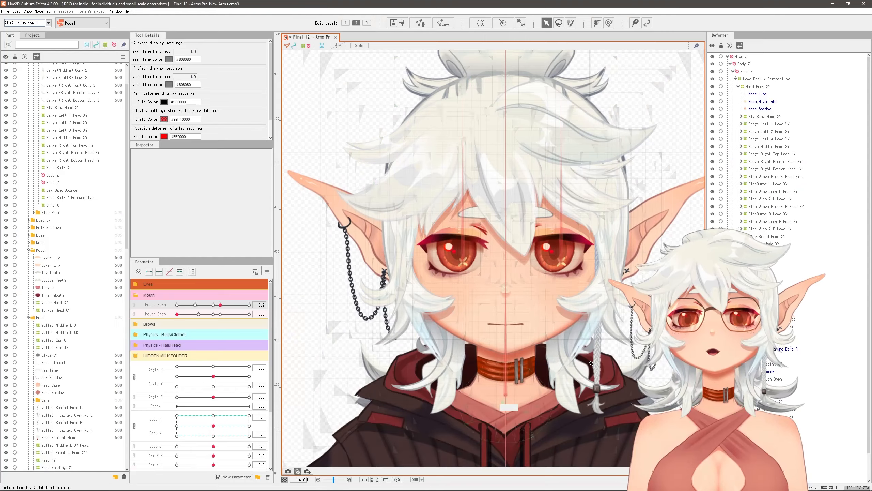
pyautogui.scroll(1, 579, 363)
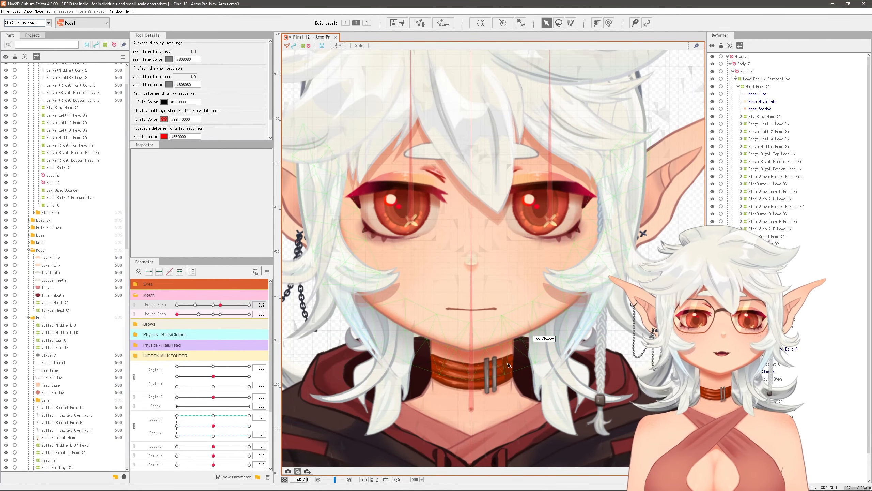
pyautogui.moveTo(532, 361); pyautogui.dragTo(548, 345)
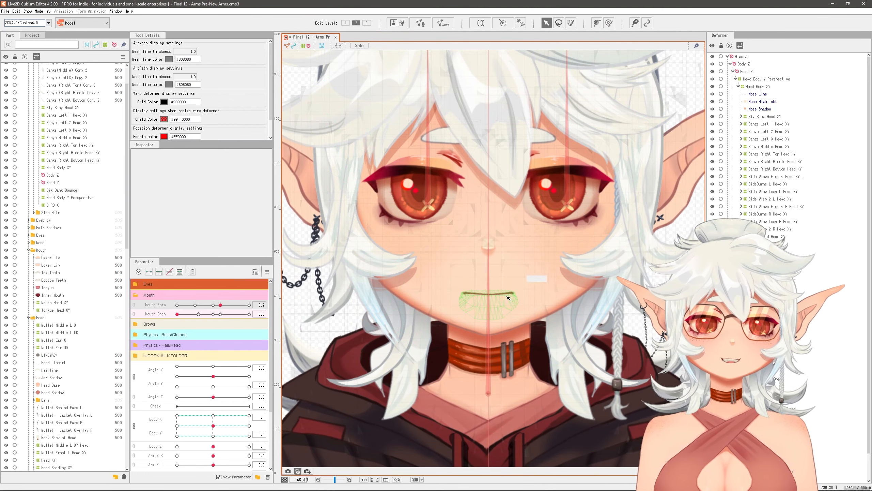
pyautogui.scroll(2, 507, 296)
pyautogui.scroll(2, 499, 285)
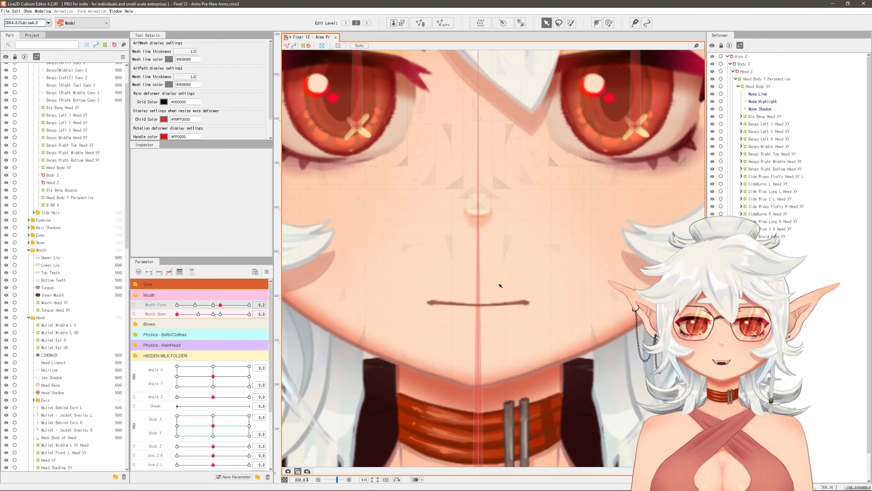
pyautogui.click(491, 291)
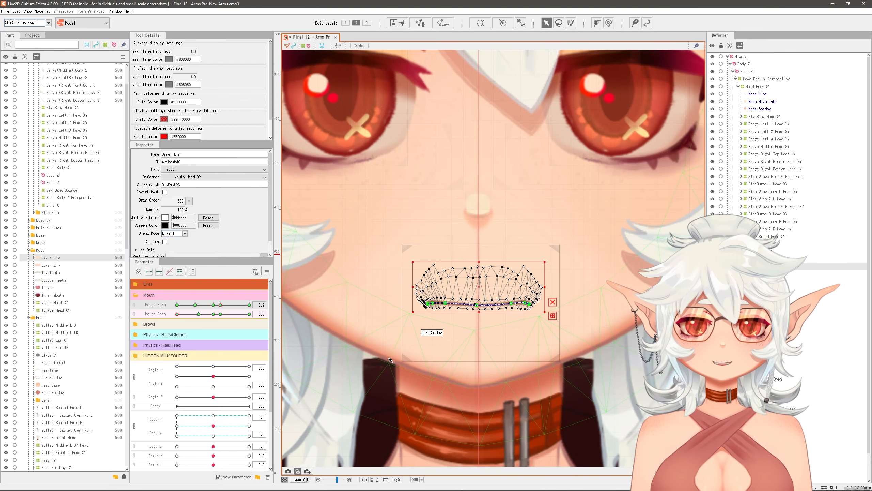
pyautogui.moveTo(389, 358); pyautogui.dragTo(415, 347)
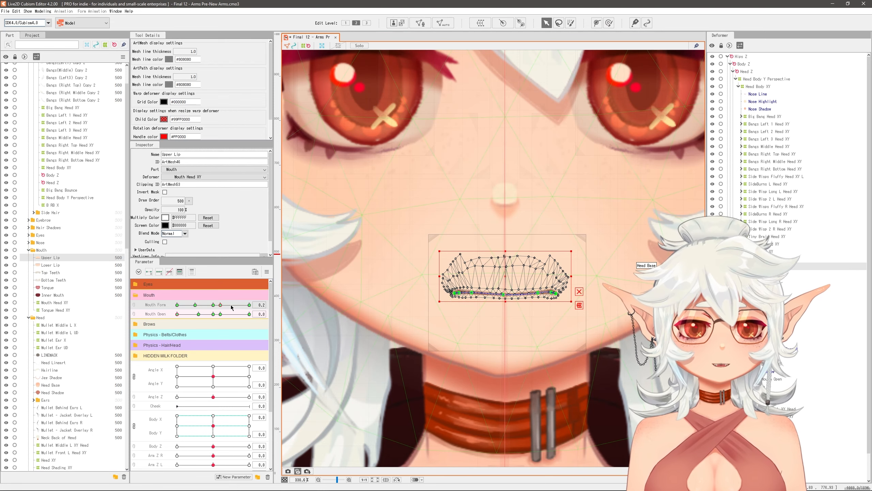
pyautogui.moveTo(504, 293); pyautogui.dragTo(562, 232)
pyautogui.moveTo(554, 271); pyautogui.dragTo(591, 266)
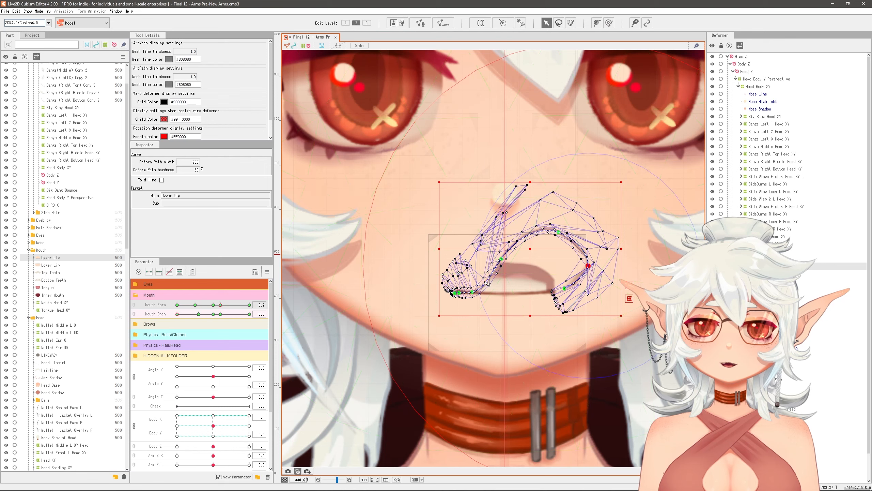
pyautogui.moveTo(473, 292); pyautogui.dragTo(454, 240)
pyautogui.moveTo(501, 258); pyautogui.dragTo(502, 247)
pyautogui.moveTo(460, 267); pyautogui.dragTo(441, 272)
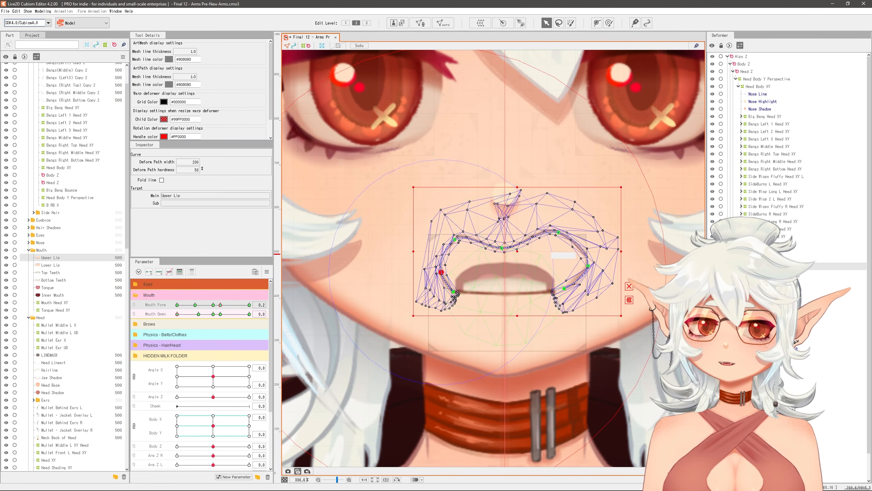
# Try pulling the Lower Lip's deform path points downward at Mouth Form 0.2 to open the mouth.
pyautogui.click(529, 294)
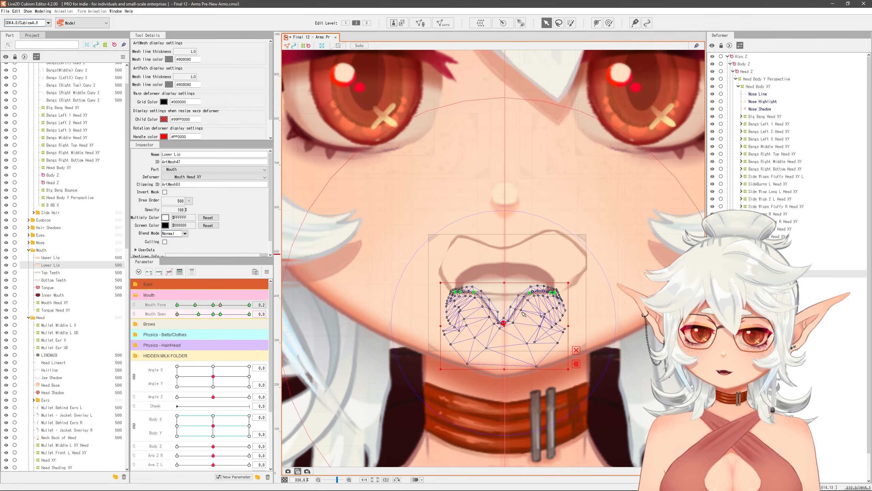
pyautogui.moveTo(530, 293); pyautogui.dragTo(561, 302)
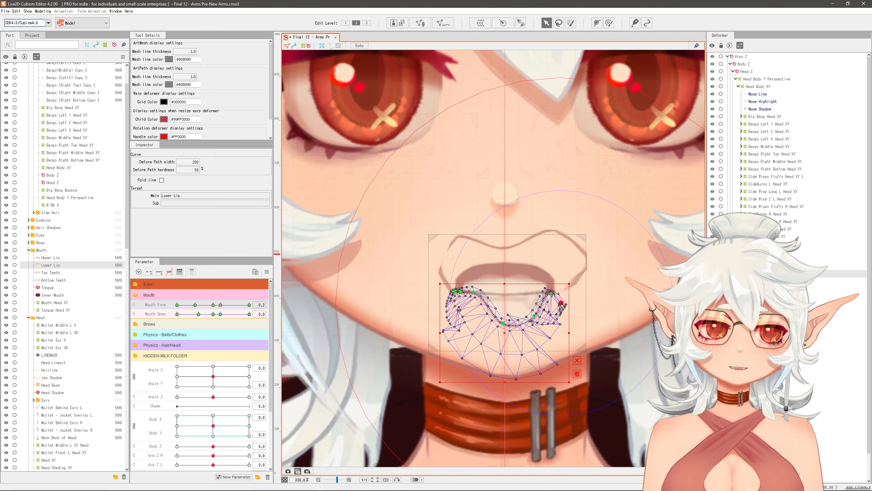
pyautogui.moveTo(477, 294); pyautogui.dragTo(463, 315)
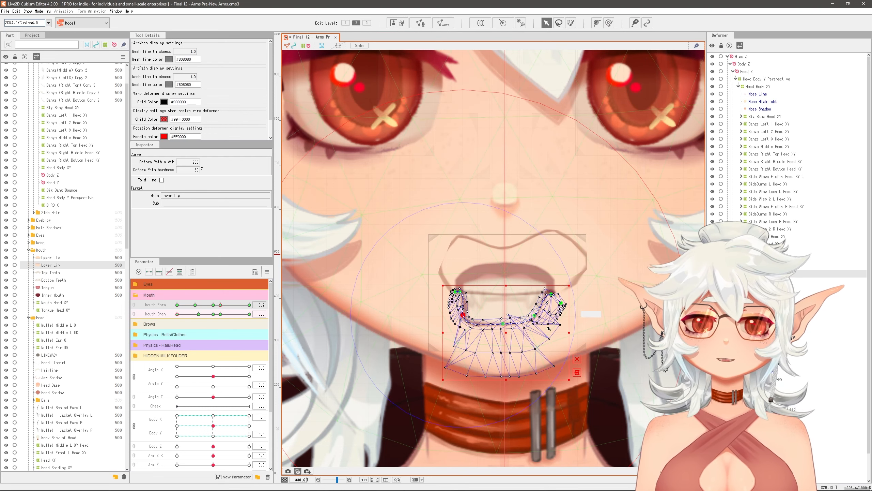
# Undo all the Lower Lip and Upper Lip deformations made at Mouth Form 0.2.
pyautogui.hotkey('ctrl', 'z')
pyautogui.hotkey('ctrl', 'z')
pyautogui.hotkey('ctrl', 'z')
pyautogui.hotkey('ctrl', 'z')
pyautogui.hotkey('ctrl', 'z')
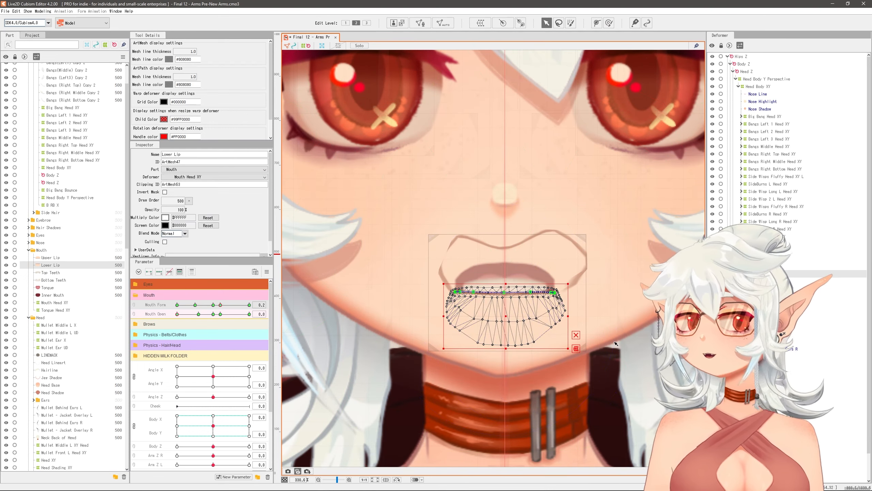
pyautogui.hotkey('ctrl', 'z')
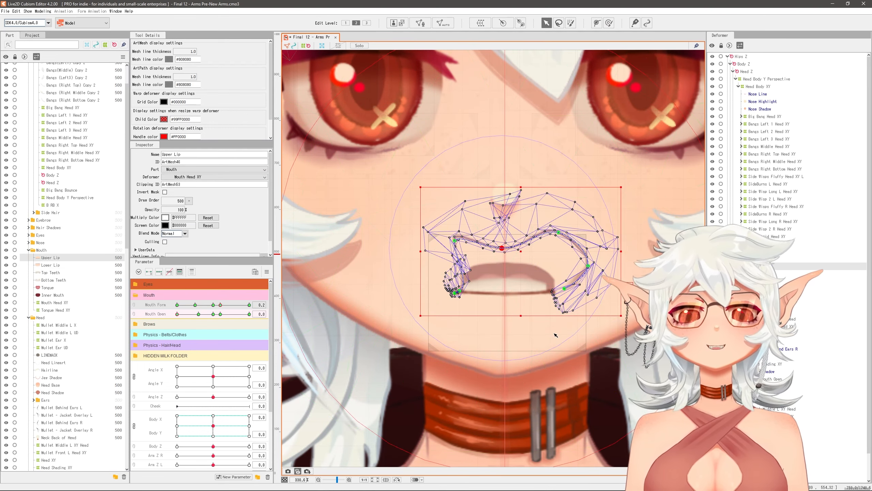
pyautogui.hotkey('ctrl', 'z')
pyautogui.hotkey('ctrl', 'z')
pyautogui.hotkey('ctrl', 'z')
pyautogui.hotkey('ctrl', 'z')
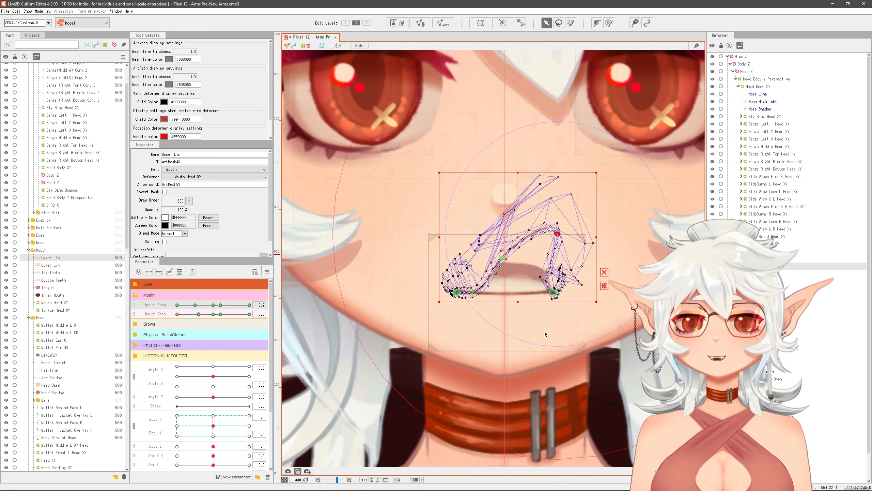
pyautogui.hotkey('ctrl', 'z')
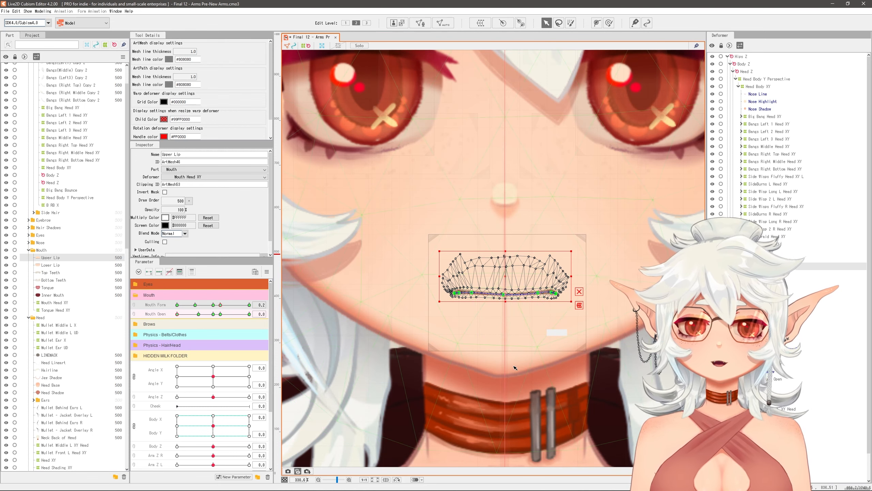
# Preview the head turned sideways at Angle X -30, return Angle X and Angle Y to 0, and clear the mesh selection.
pyautogui.moveTo(542, 313); pyautogui.dragTo(571, 260)
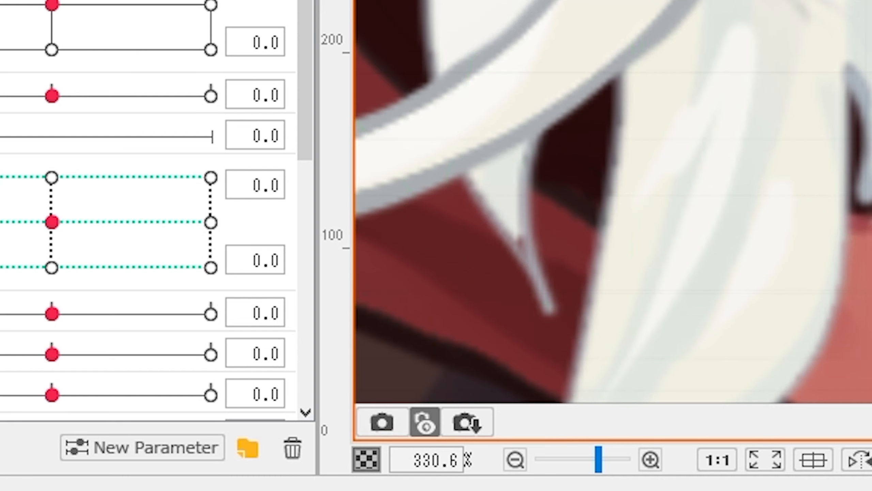
pyautogui.scroll(-3, 516, 399)
pyautogui.scroll(1, 555, 322)
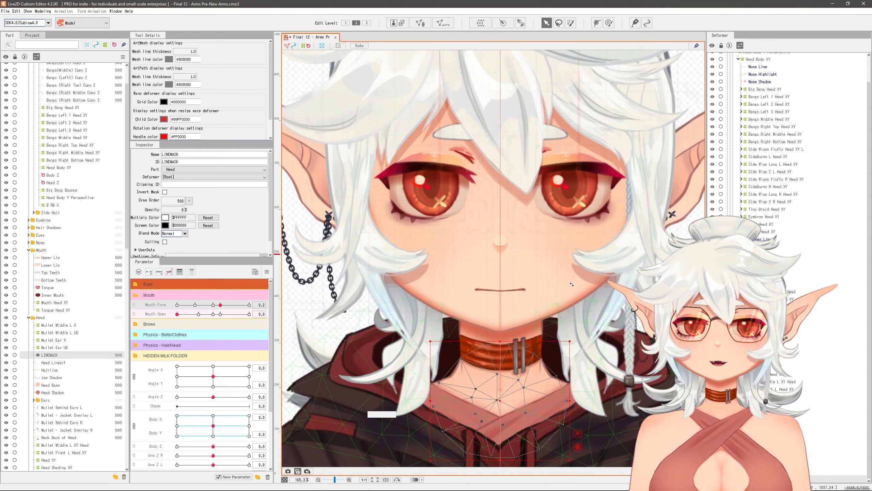
pyautogui.moveTo(560, 252); pyautogui.dragTo(566, 233)
pyautogui.scroll(-4, 567, 233)
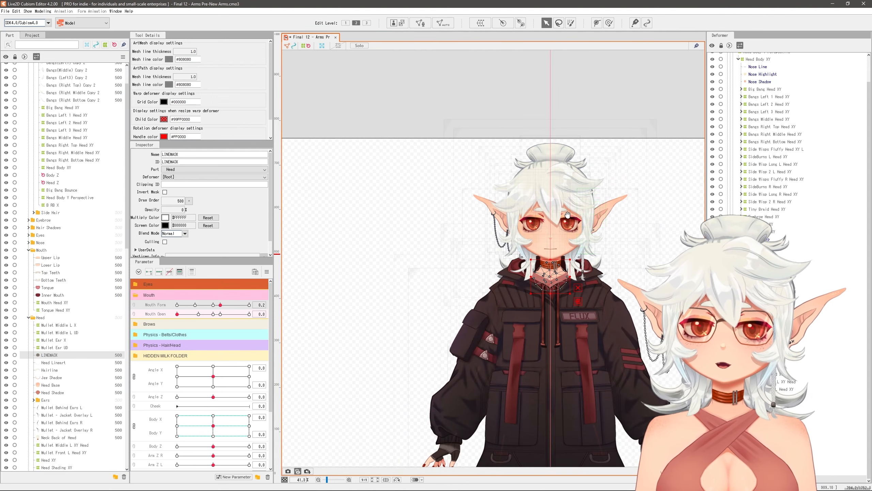
pyautogui.scroll(-2, 584, 238)
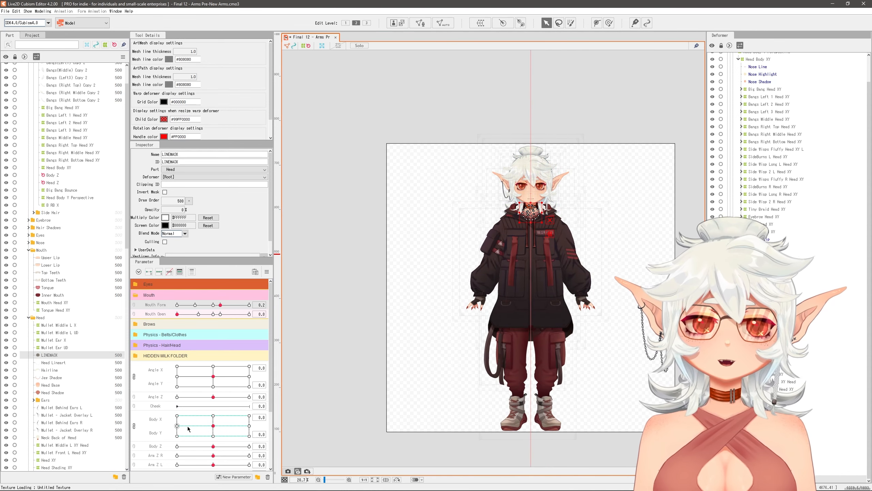
pyautogui.click(177, 375)
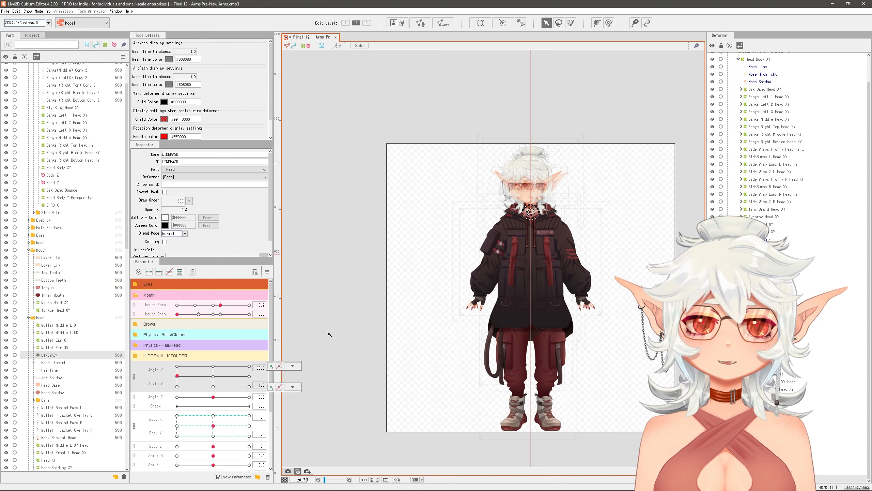
pyautogui.scroll(4, 519, 183)
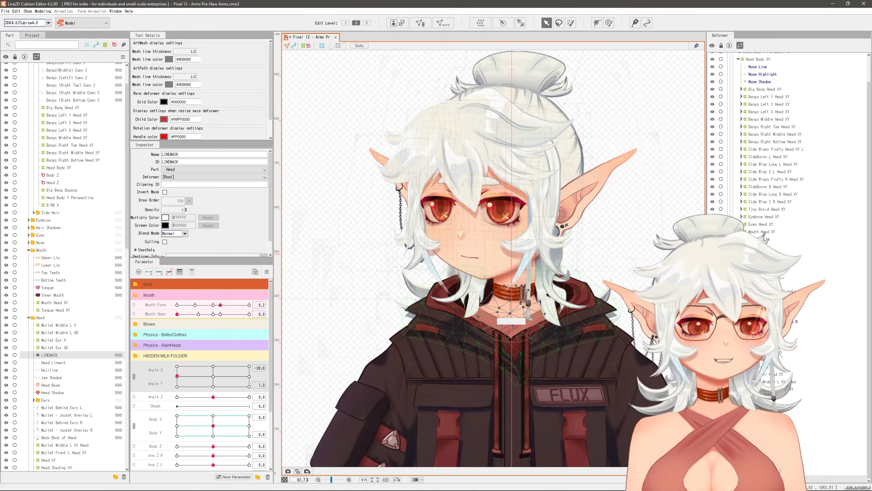
pyautogui.scroll(-3, 562, 299)
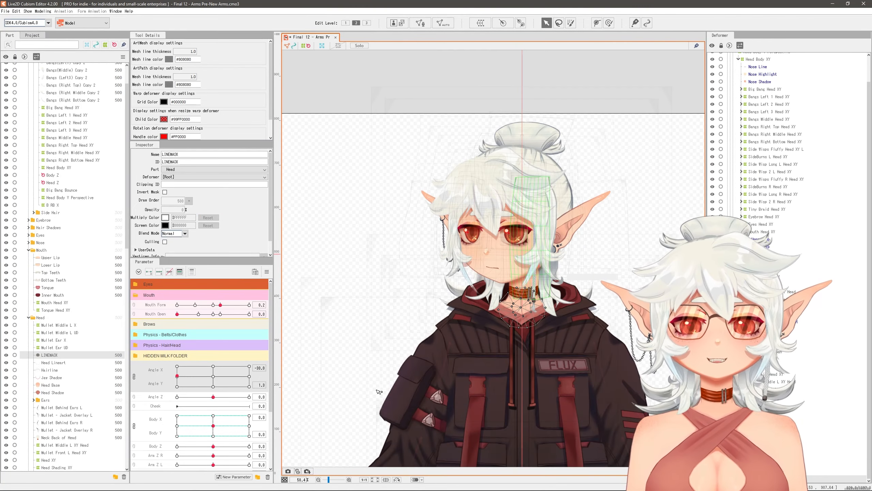
pyautogui.click(213, 376)
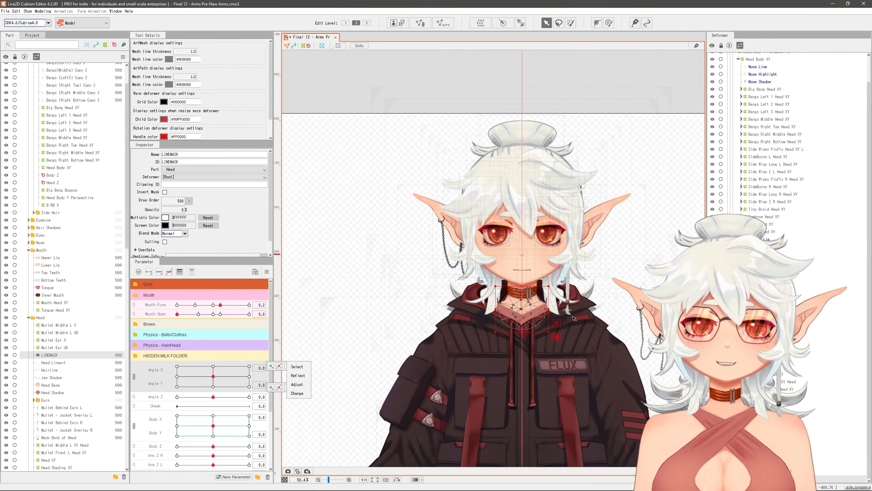
pyautogui.click(677, 204)
pyautogui.scroll(-3, 469, 254)
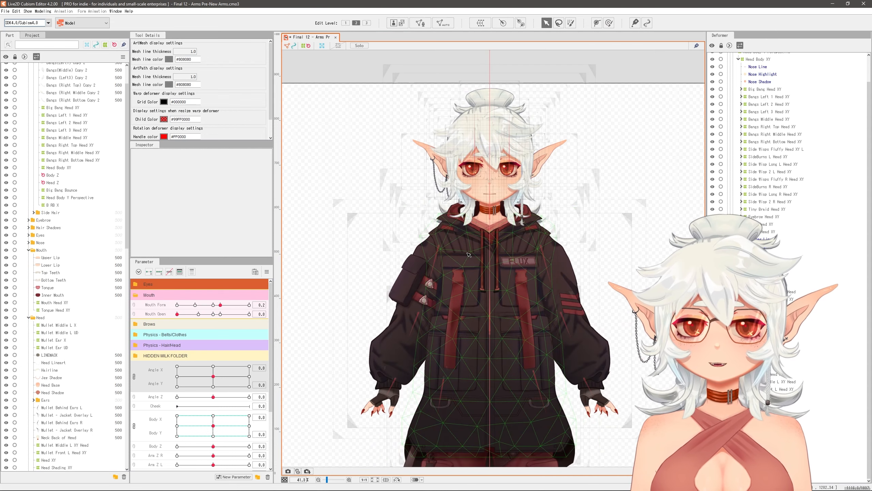
pyautogui.moveTo(508, 308); pyautogui.dragTo(492, 268)
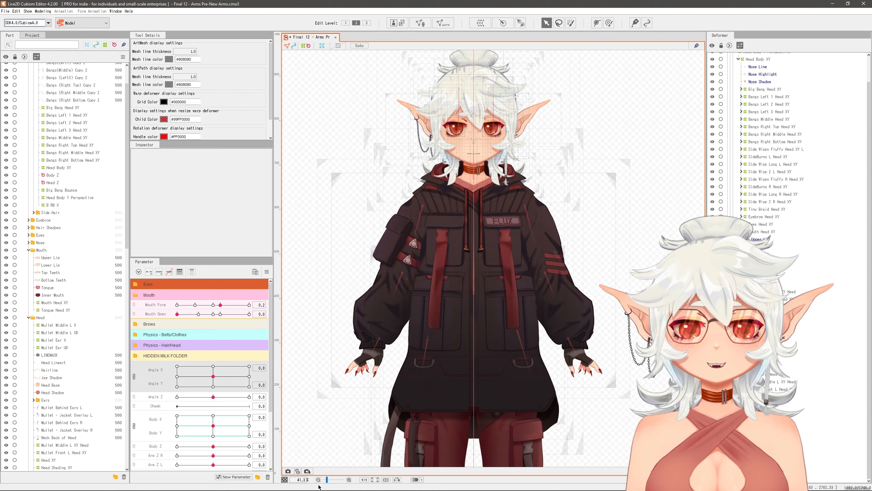